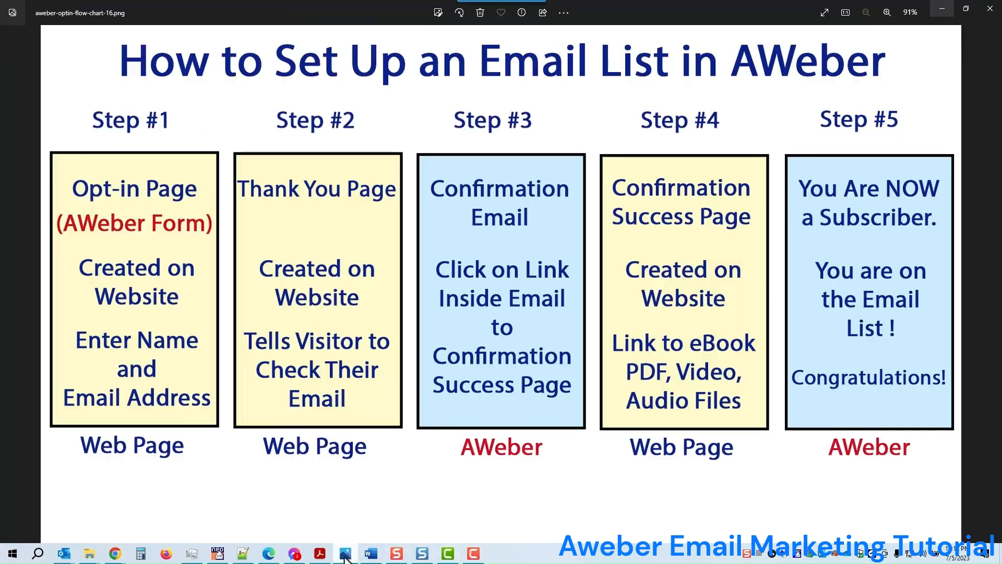
pyautogui.click(345, 554)
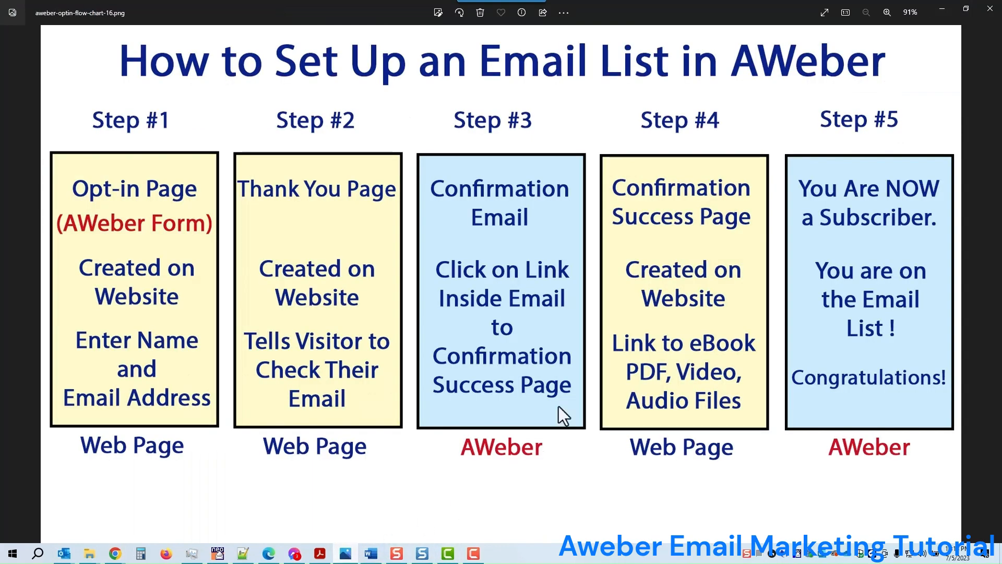
pyautogui.click(825, 14)
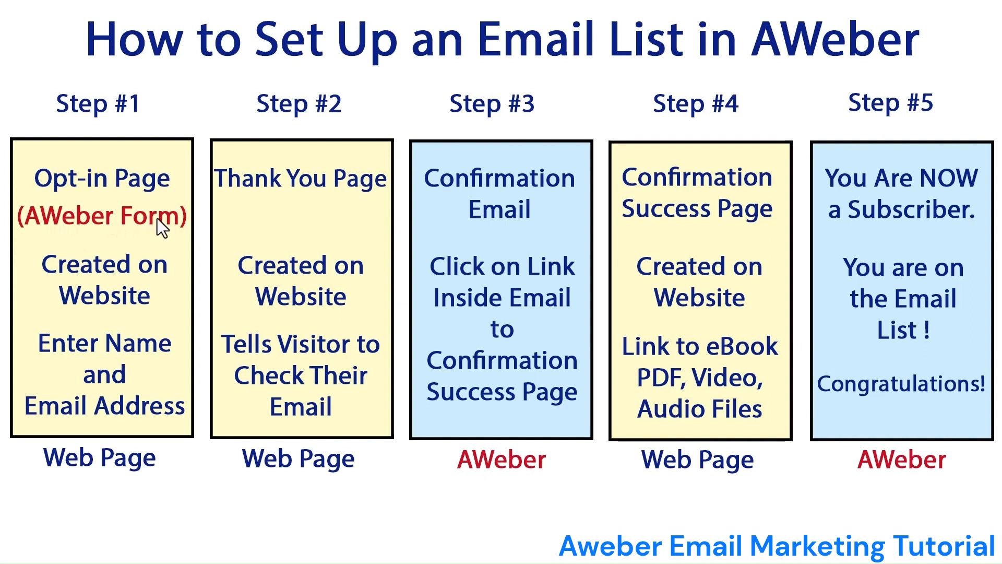
pyautogui.press('Escape')
pyautogui.click(942, 8)
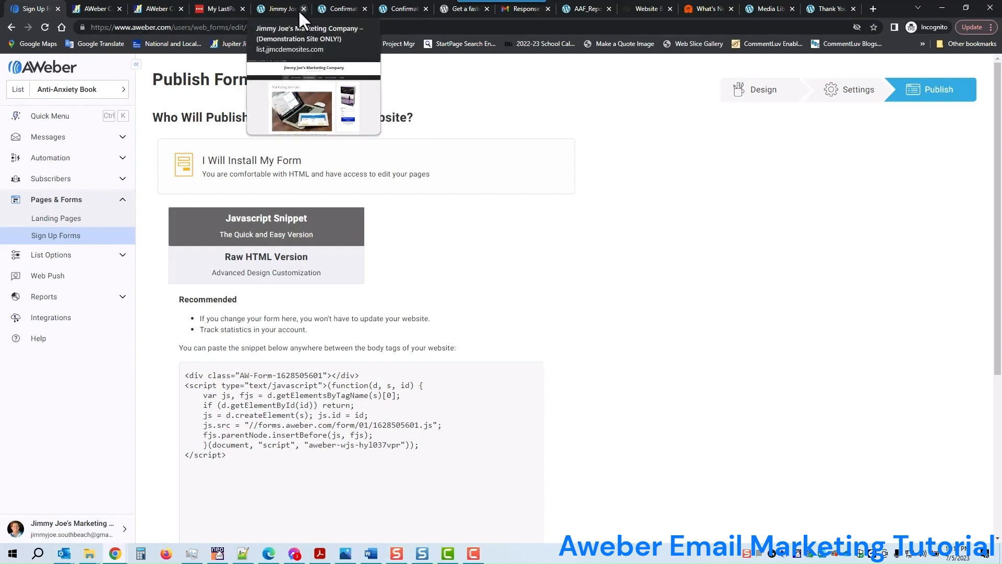
# Open the 'Opt-in Anti-Anxiety Book' draft in the block editor from the WordPress dashboard's page list
pyautogui.click(280, 8)
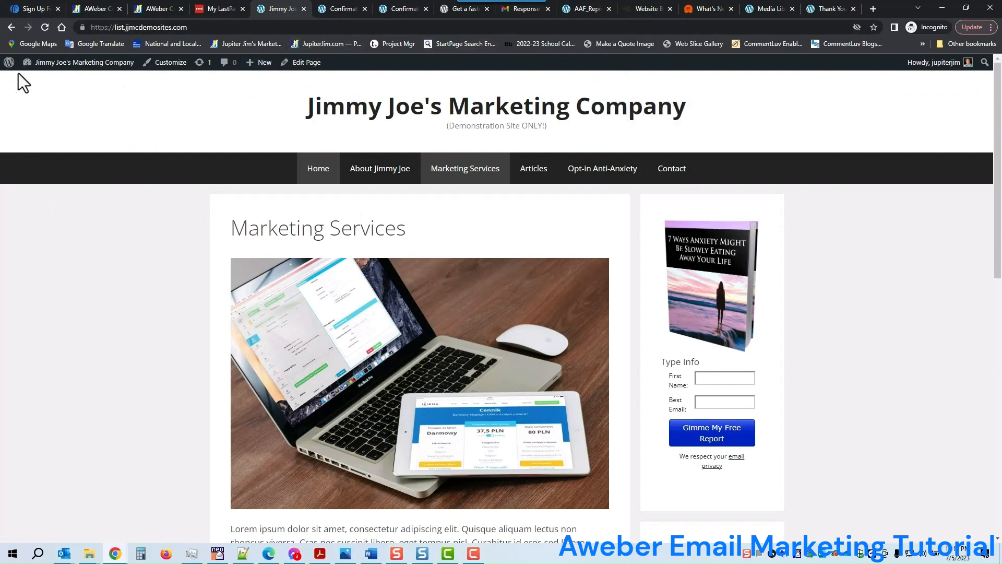
pyautogui.click(36, 82)
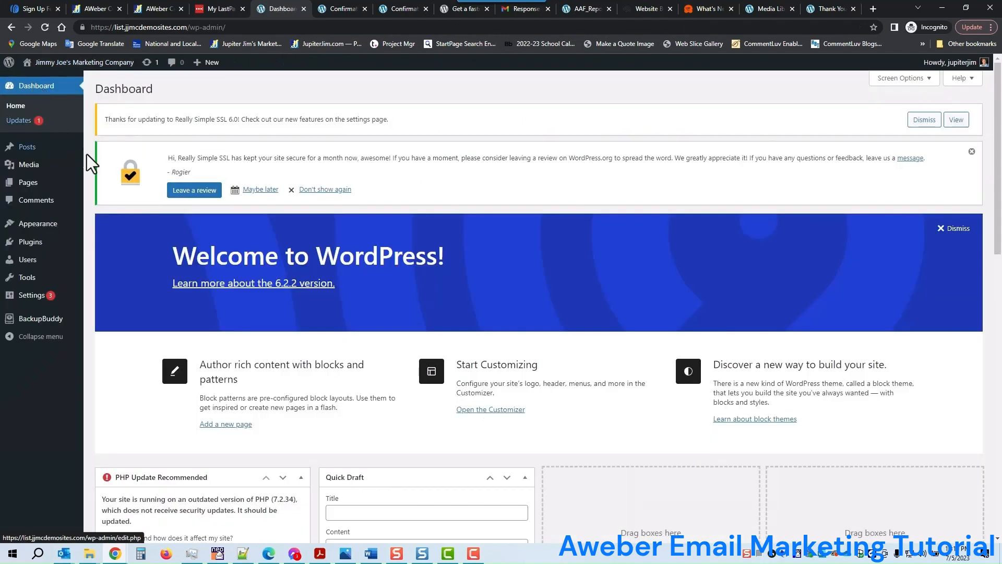
pyautogui.moveTo(33, 184)
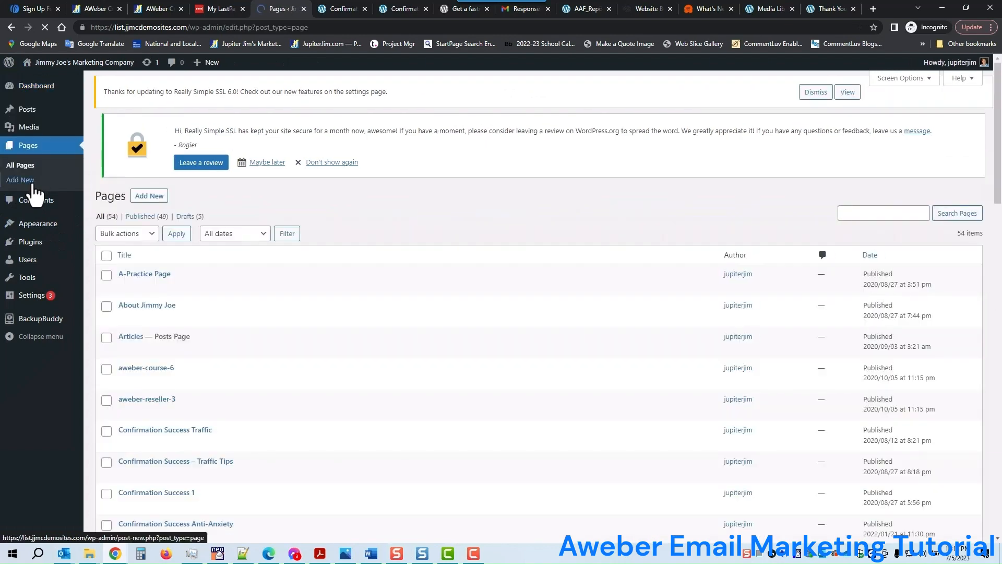
pyautogui.scroll(-2, 437, 229)
pyautogui.scroll(-7, 434, 232)
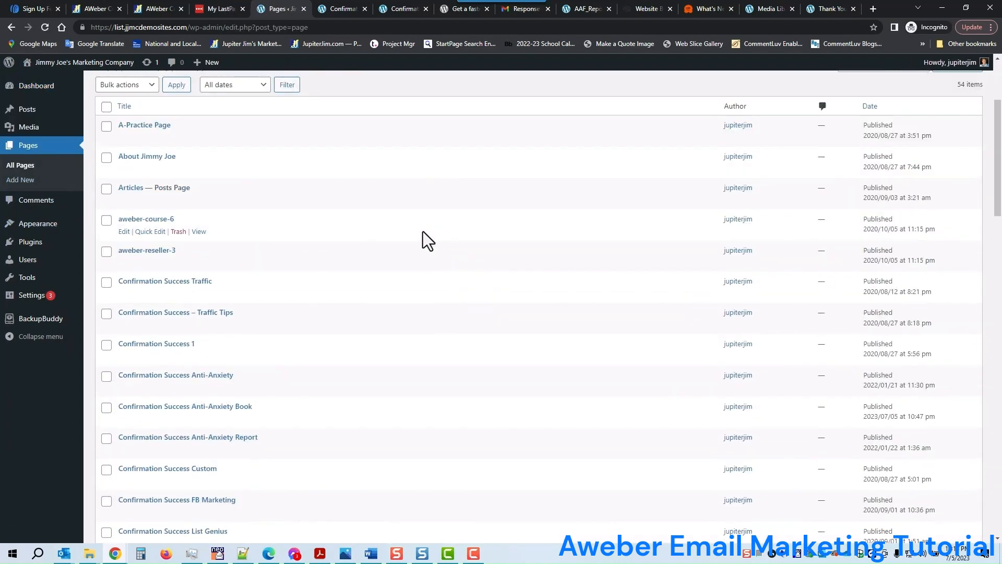
pyautogui.scroll(-5, 431, 232)
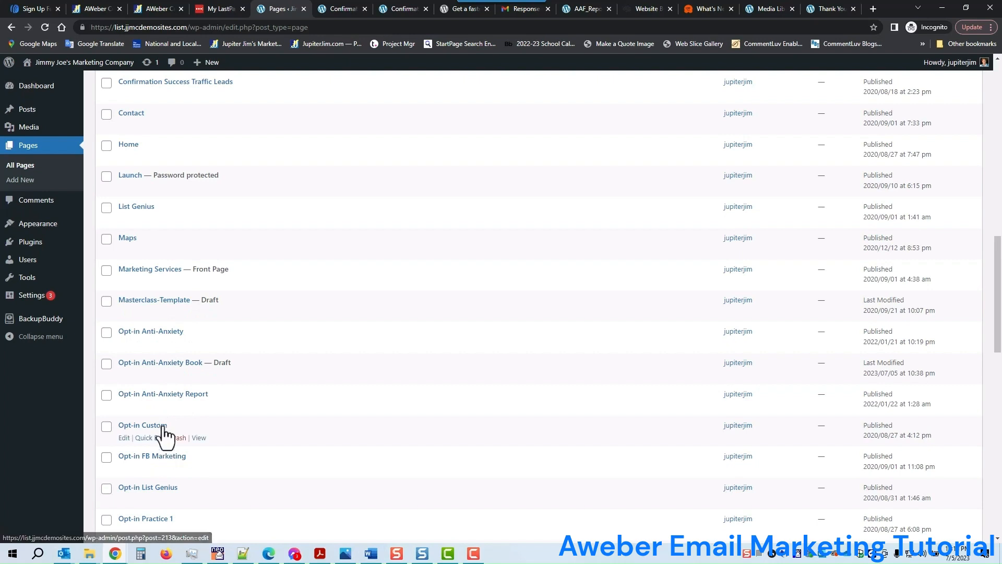
pyautogui.click(169, 369)
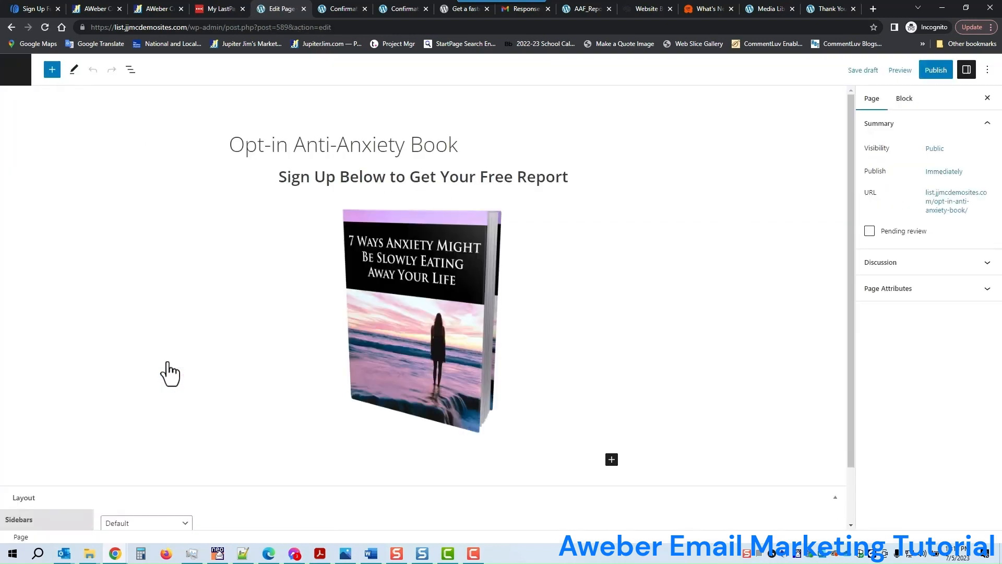
# Add a Custom HTML block below the book image containing the pasted AWeber form embed code
pyautogui.click(611, 460)
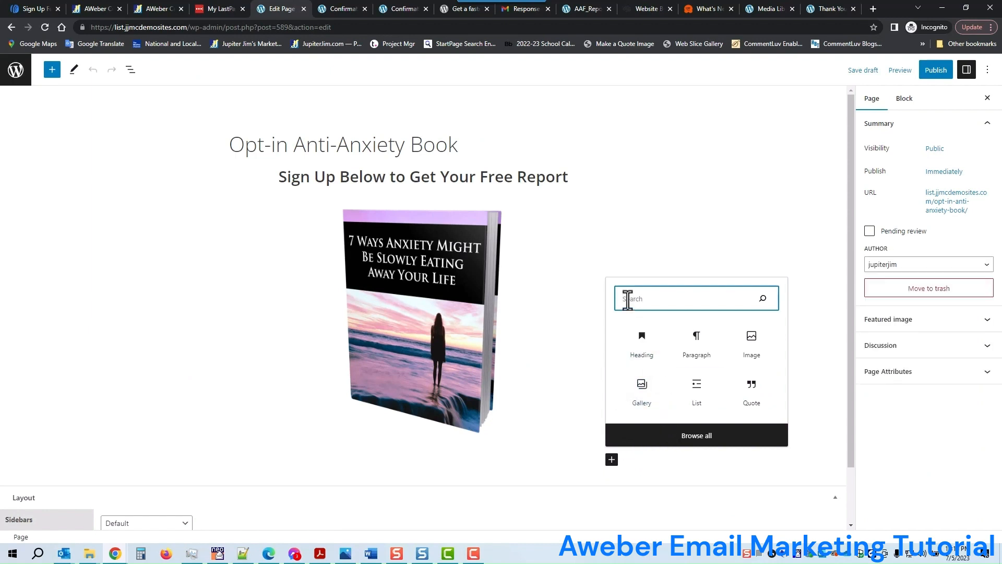
pyautogui.write('html')
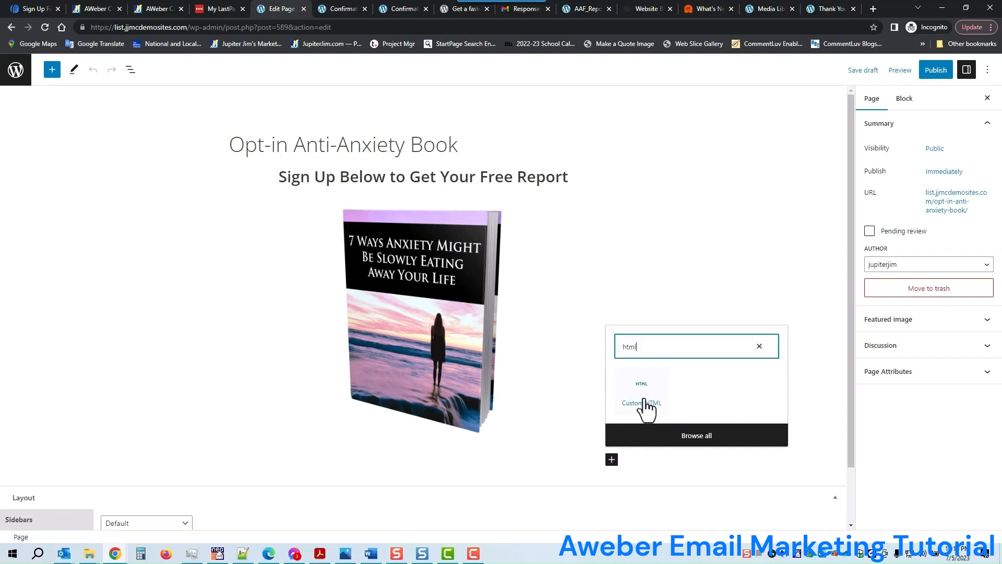
pyautogui.click(646, 401)
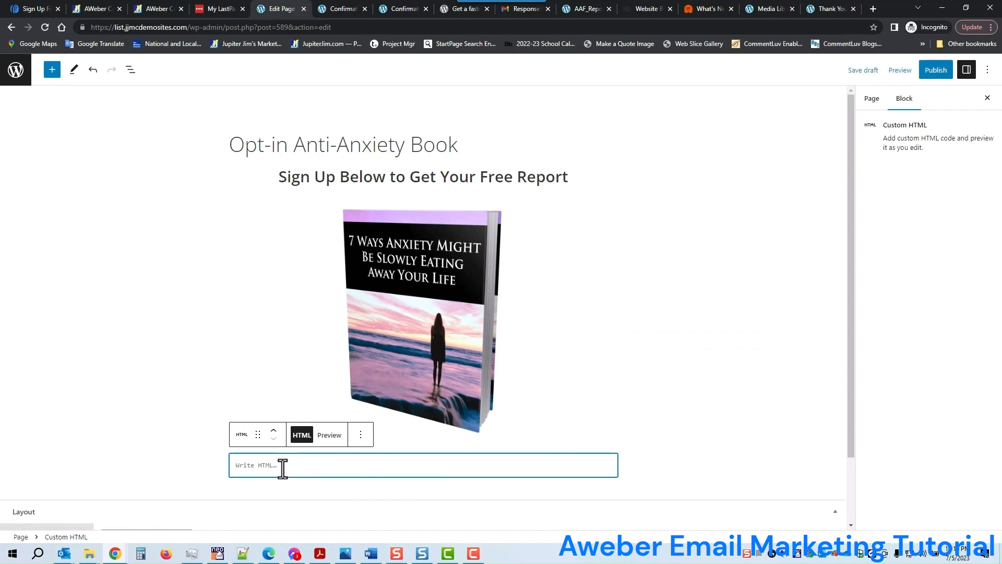
pyautogui.hotkey('ctrl', 'v')
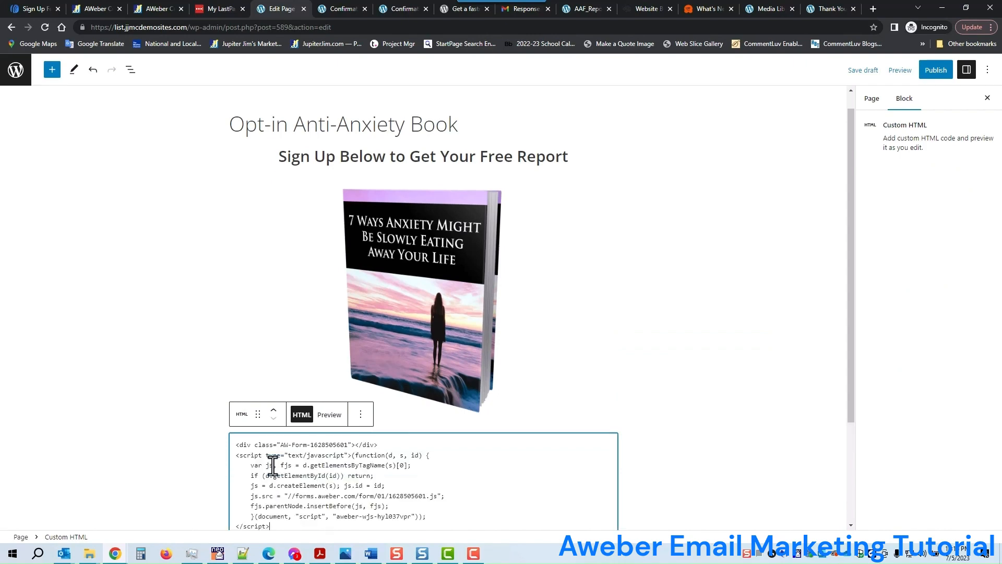
# Review the page with the embedded form and save it as a draft
pyautogui.click(628, 375)
pyautogui.scroll(-3, 647, 369)
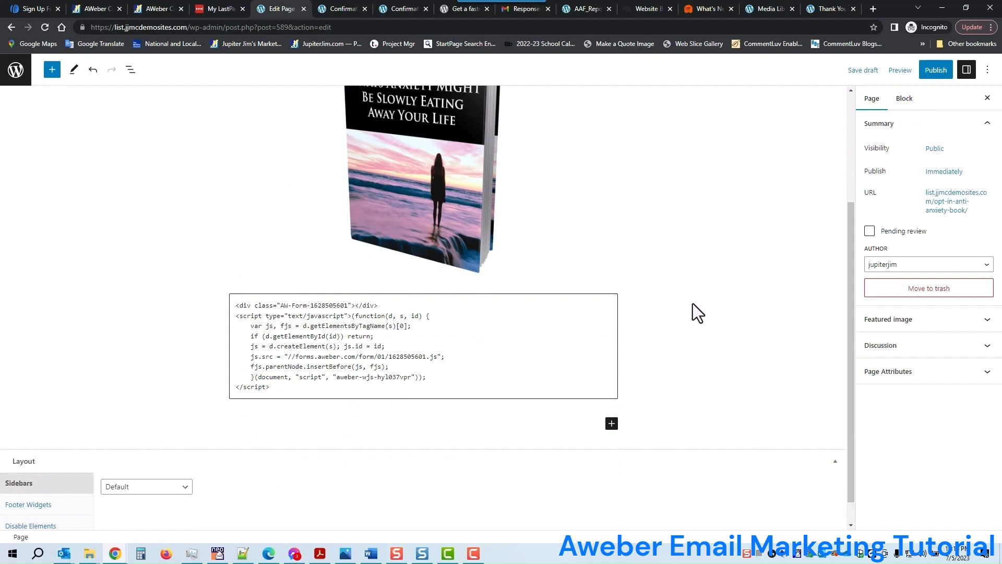
pyautogui.scroll(3, 702, 295)
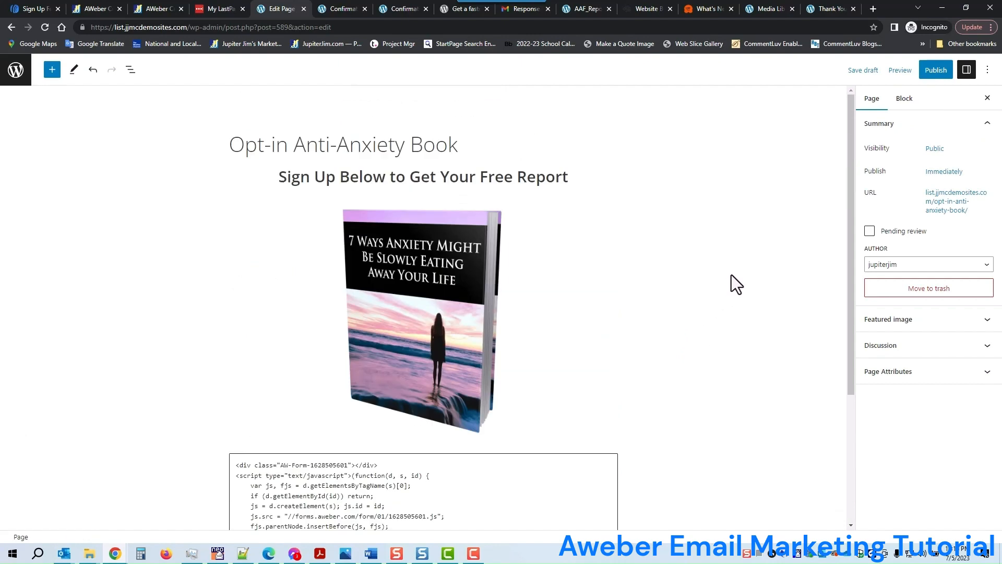
pyautogui.click(869, 75)
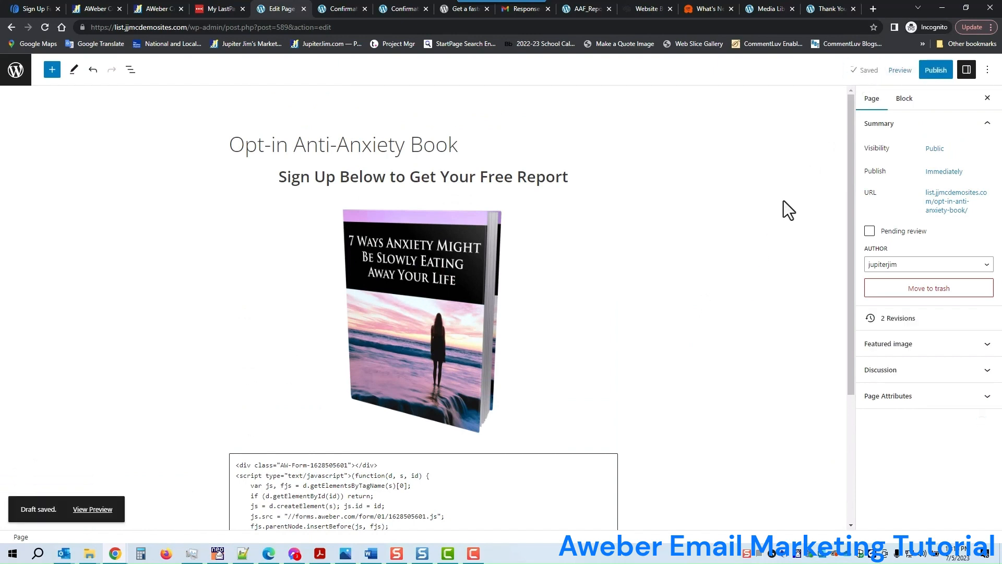
# Publish the opt-in page and view it live
pyautogui.click(935, 72)
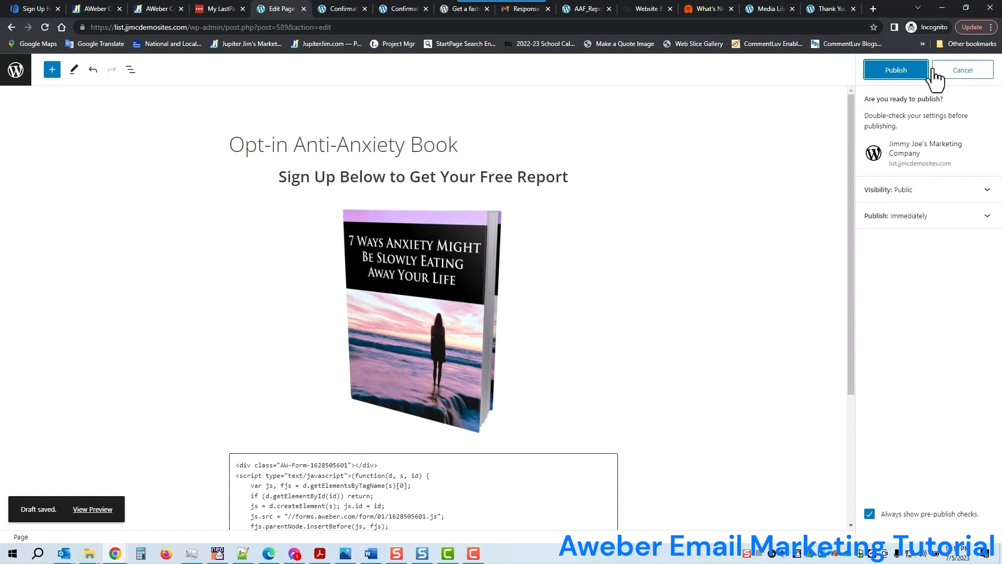
pyautogui.click(898, 72)
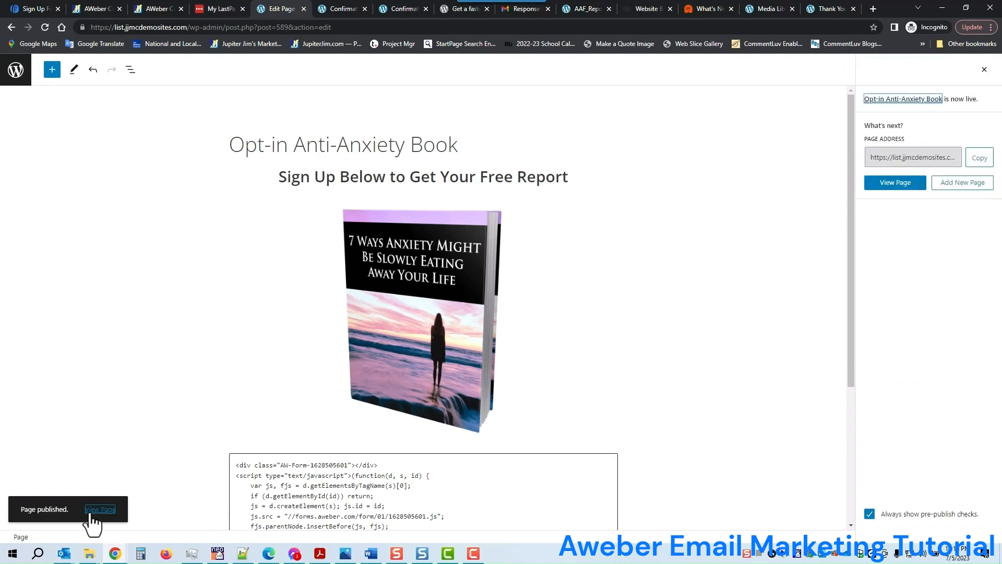
pyautogui.click(97, 510)
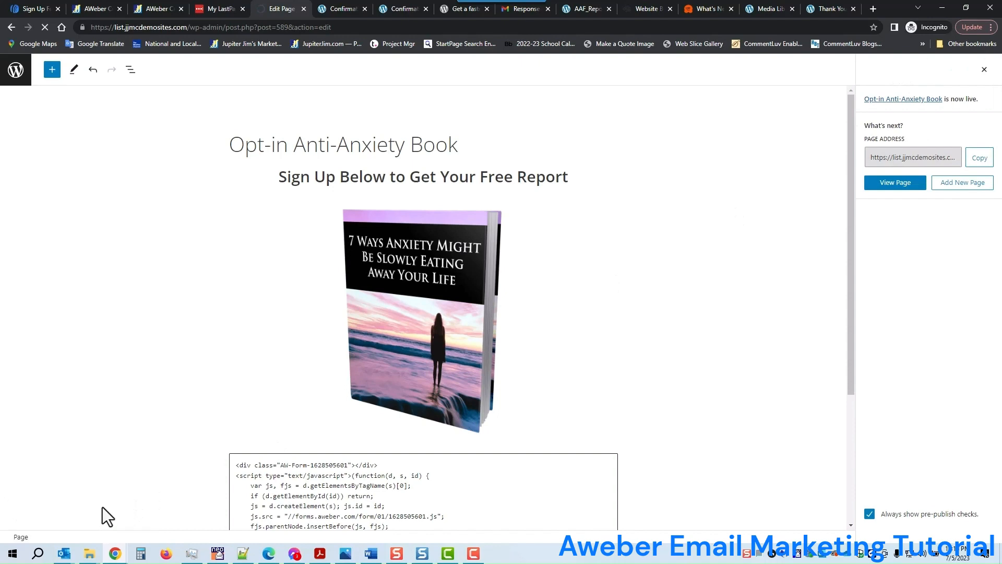
pyautogui.scroll(-6, 393, 354)
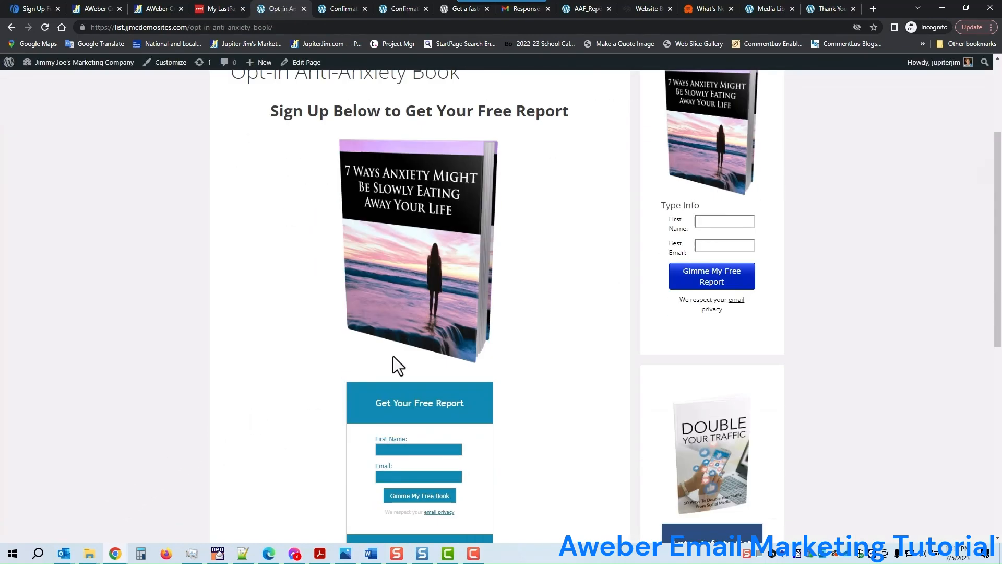
pyautogui.scroll(3, 475, 324)
# Set the page layout to no sidebar, update the page, and view the live version again
pyautogui.click(302, 66)
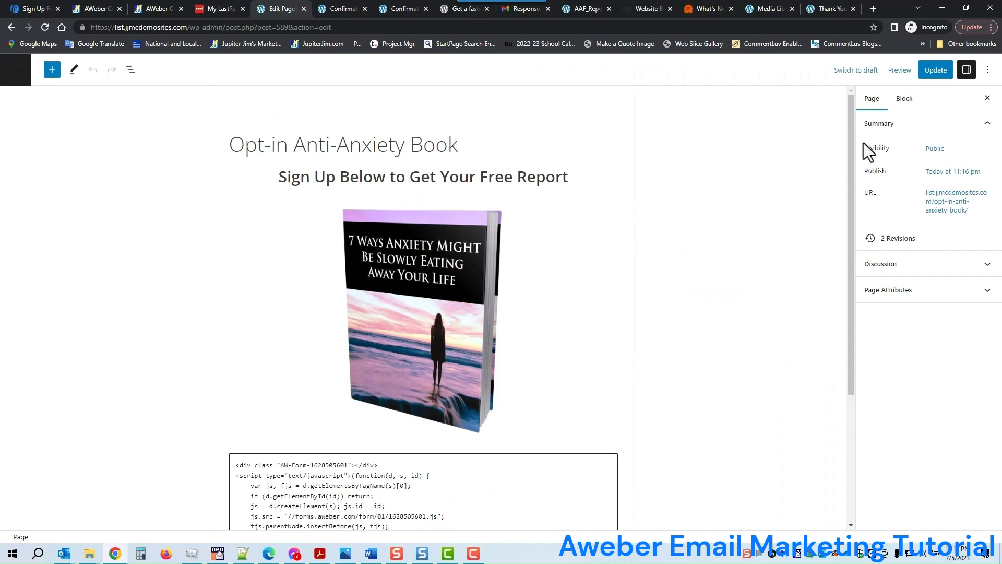
pyautogui.scroll(-4, 684, 274)
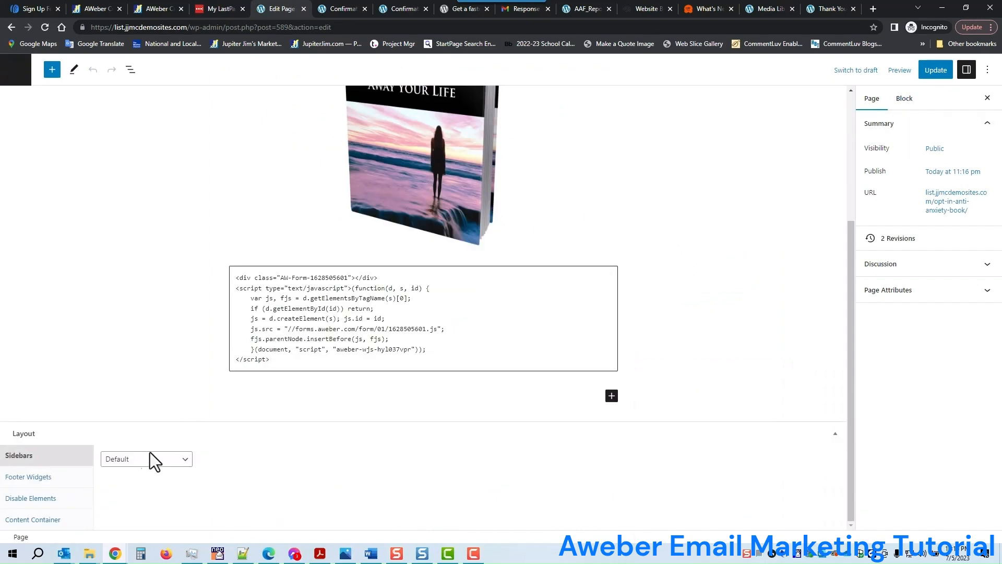
pyautogui.click(148, 459)
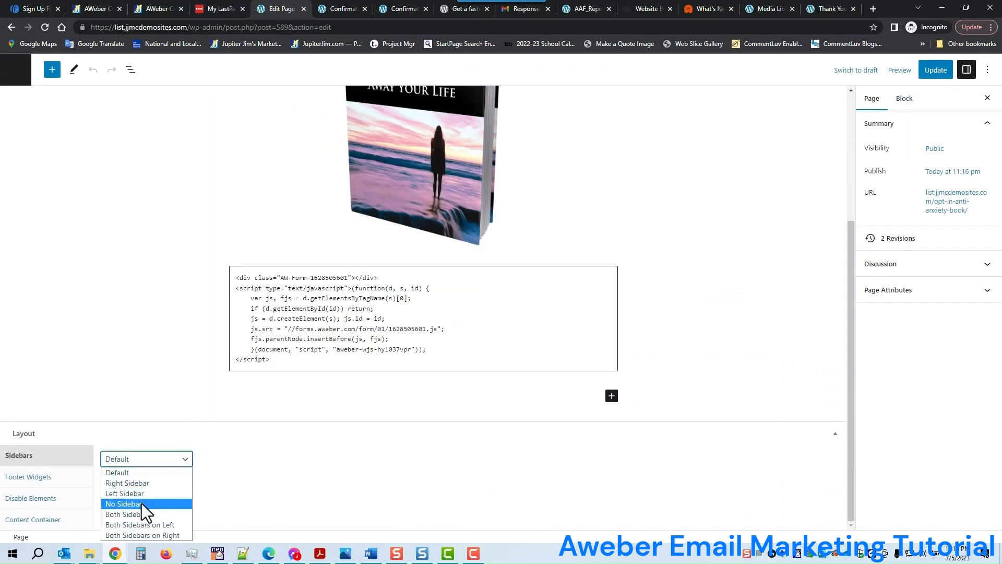
pyautogui.click(125, 503)
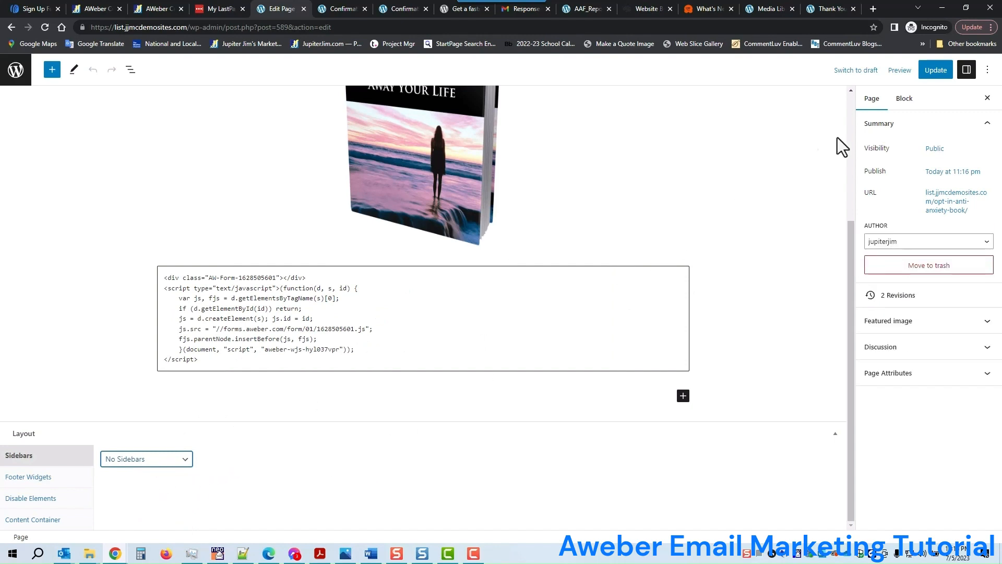
pyautogui.click(936, 71)
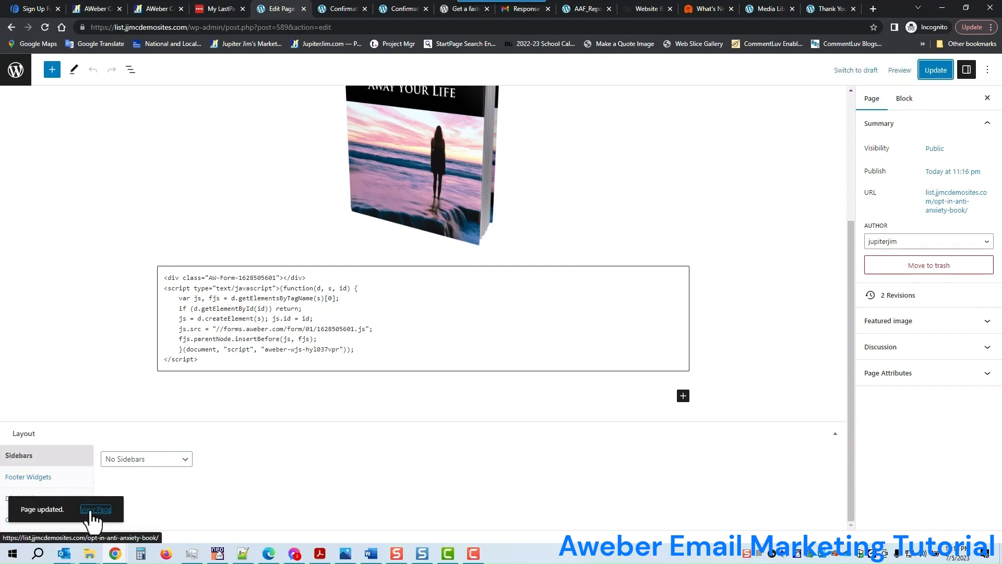
pyautogui.click(92, 510)
pyautogui.scroll(-3, 292, 349)
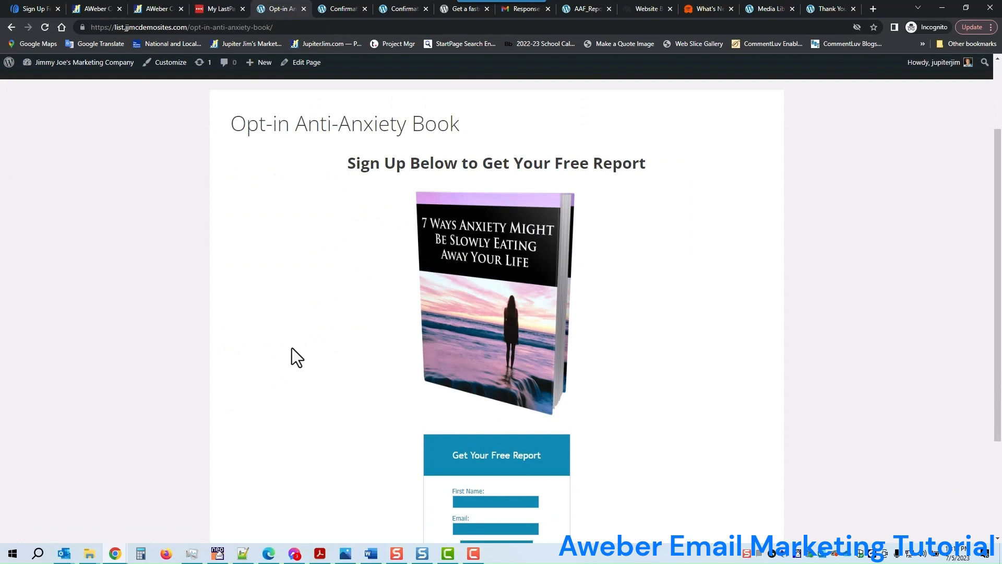
pyautogui.scroll(-2, 292, 349)
pyautogui.scroll(3, 524, 237)
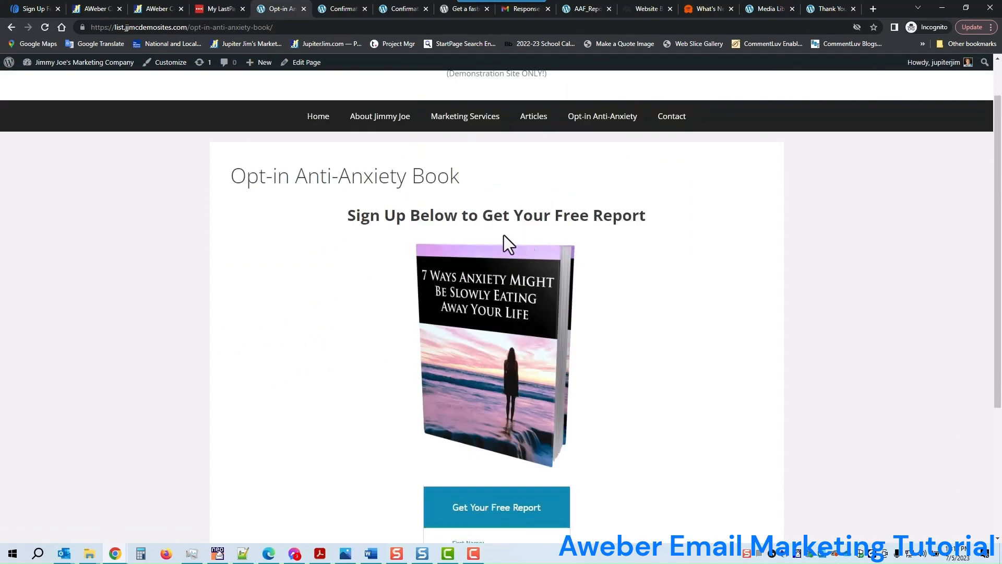
pyautogui.moveTo(187, 29); pyautogui.dragTo(282, 29)
pyautogui.click(329, 269)
pyautogui.scroll(-2, 574, 287)
pyautogui.scroll(-2, 548, 224)
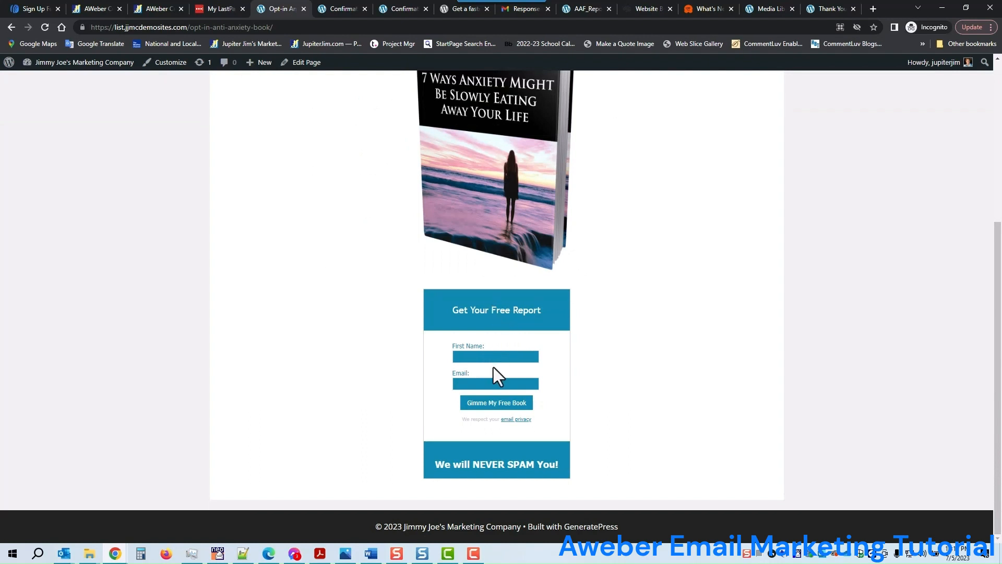
pyautogui.click(475, 553)
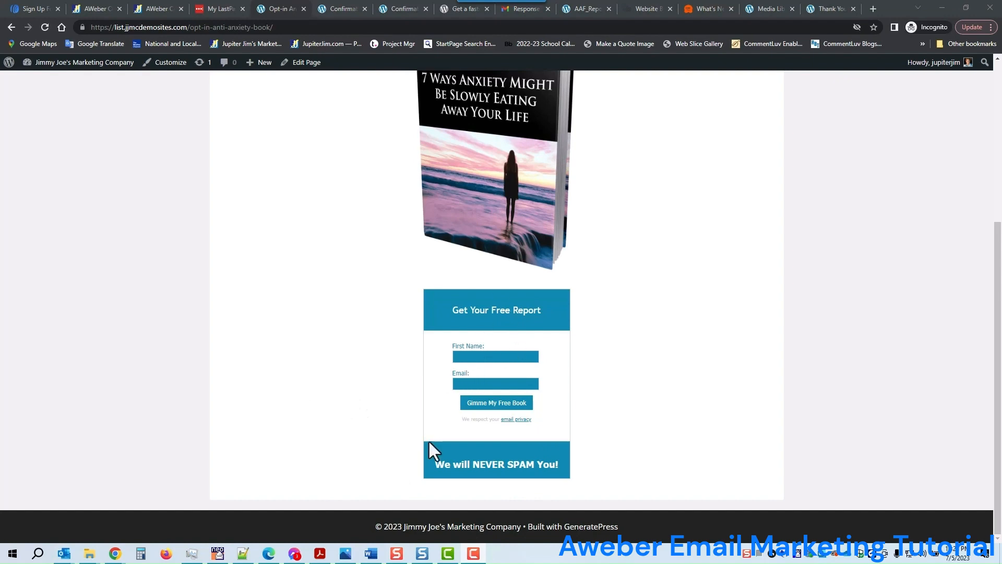
pyautogui.click(345, 553)
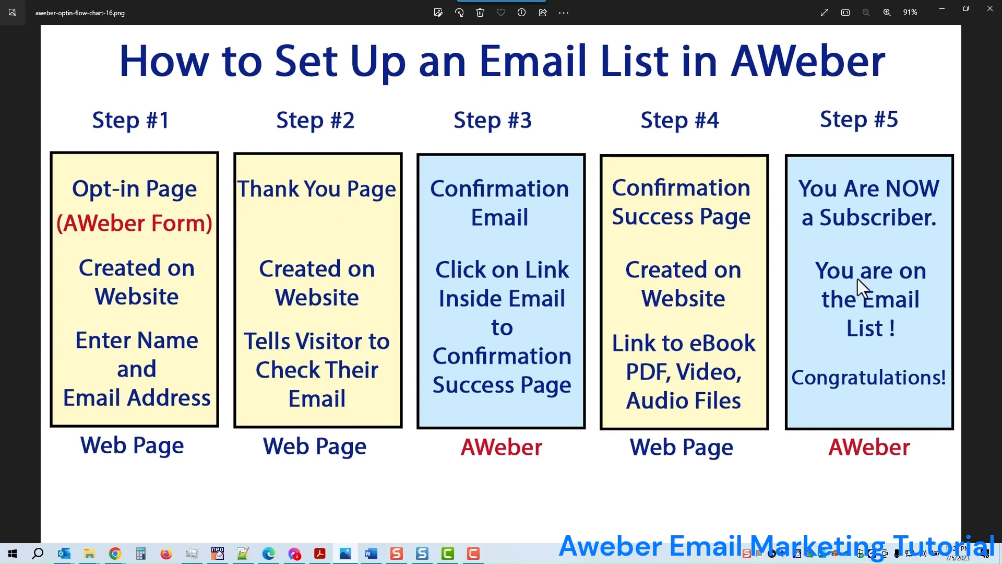
pyautogui.click(943, 12)
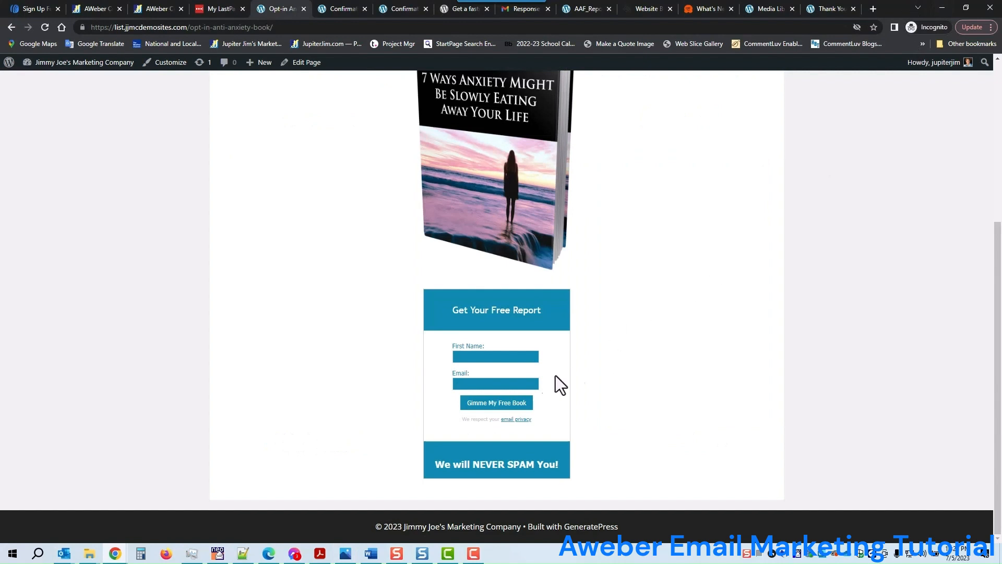
# Enter a test first name and the subscriber's e-mail address into the opt-in sign-up form
pyautogui.click(478, 355)
pyautogui.write('Silly Billy')
pyautogui.press('Tab')
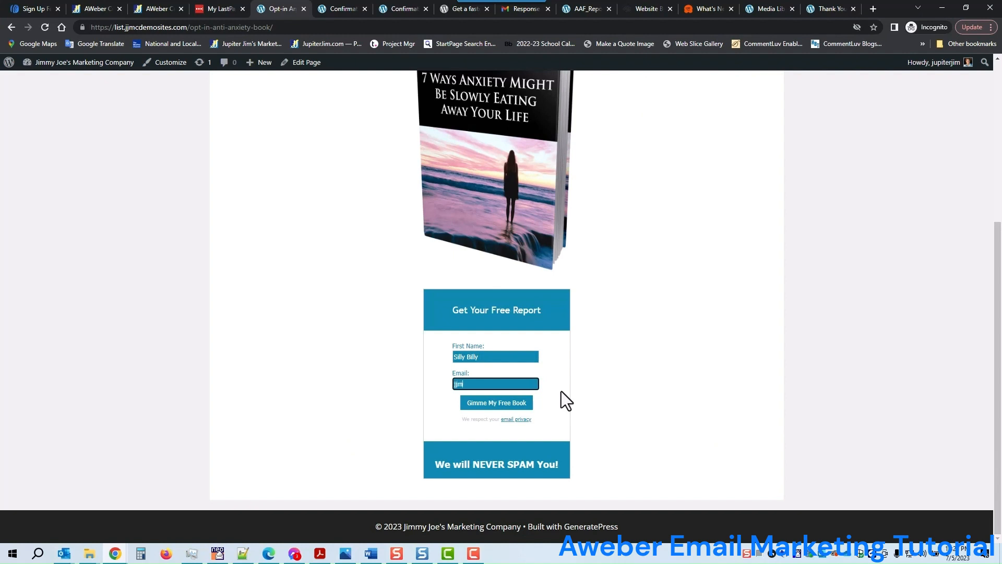
# Submit the form with Gimme My Free Book and highlight the Thank You page's address, heading and inbox instruction
pyautogui.click(492, 405)
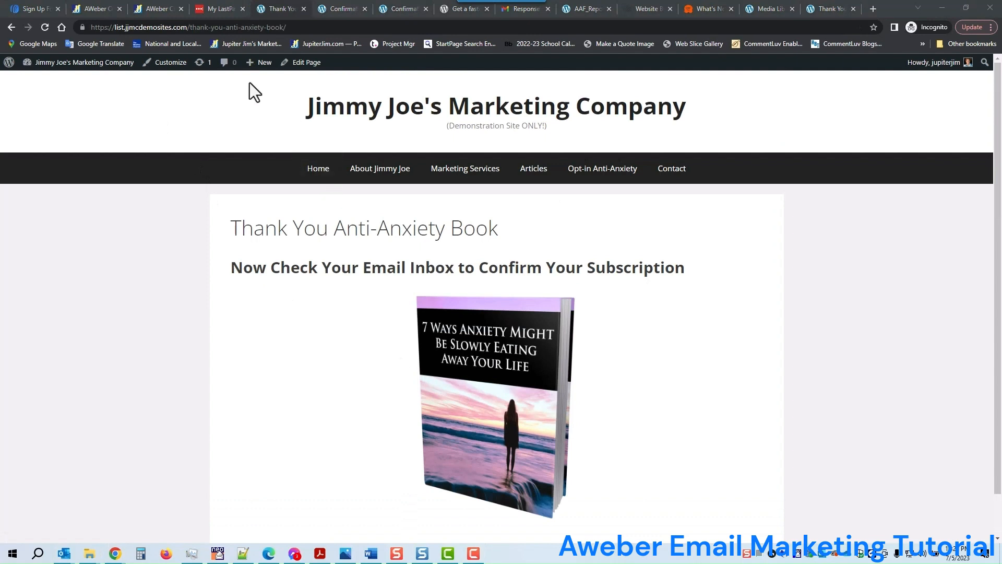
pyautogui.moveTo(188, 27); pyautogui.dragTo(294, 30)
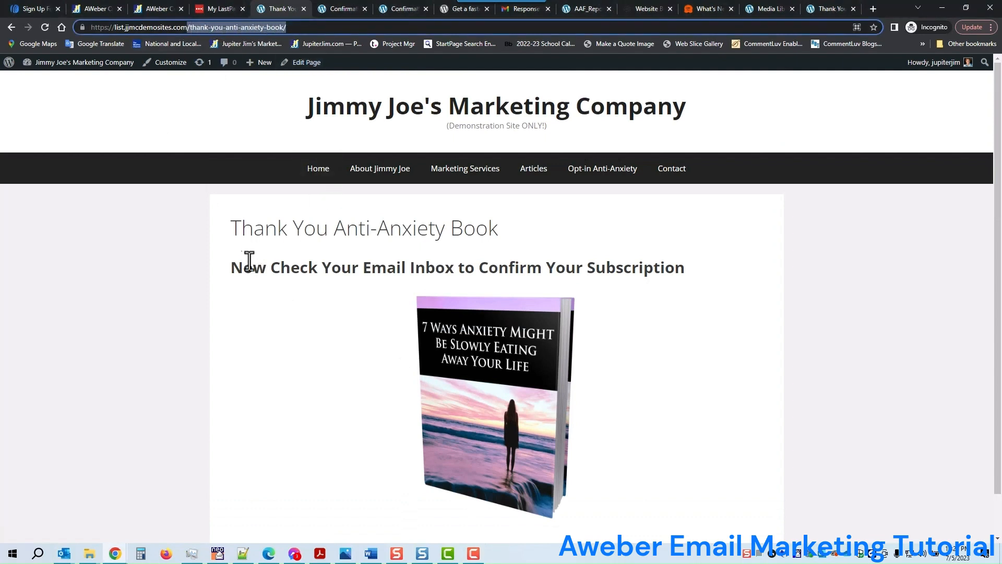
pyautogui.moveTo(232, 228); pyautogui.dragTo(509, 227)
pyautogui.scroll(-1, 611, 292)
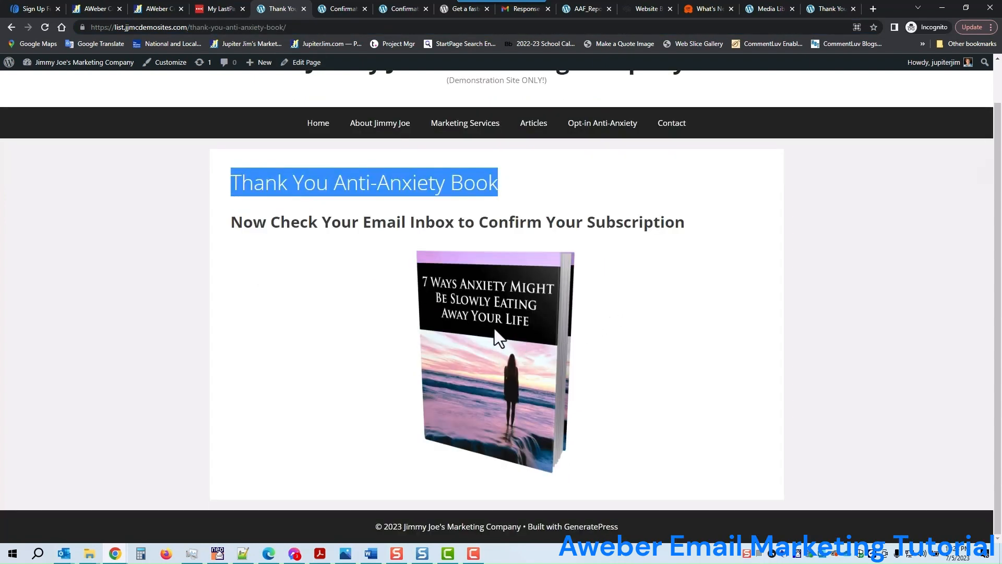
pyautogui.moveTo(230, 225); pyautogui.dragTo(695, 235)
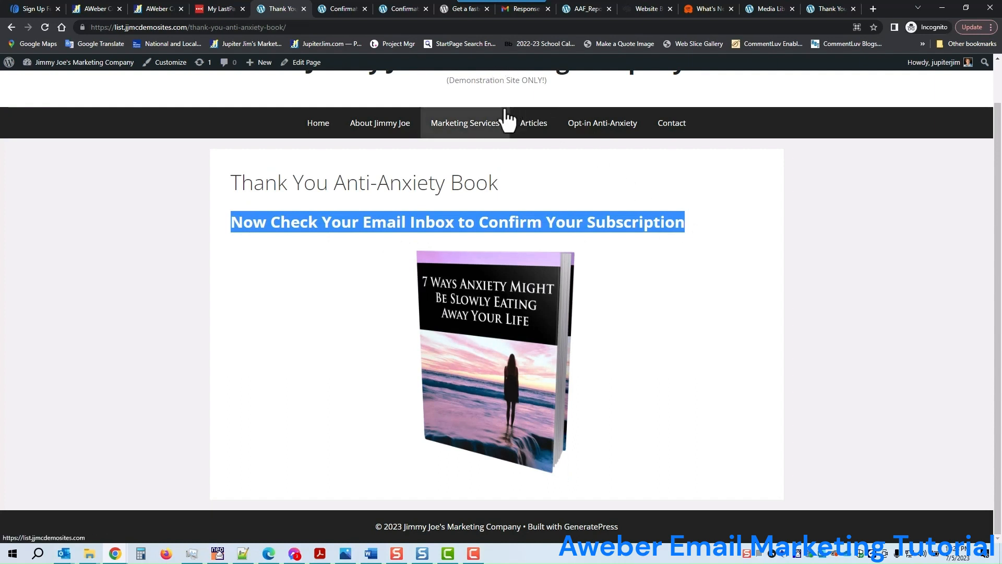
pyautogui.click(522, 8)
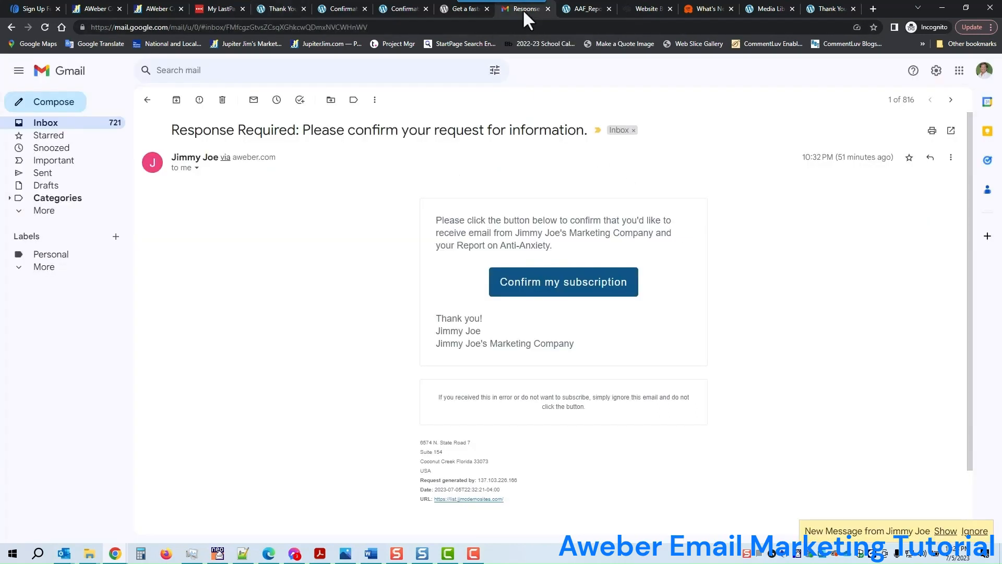
# Open the newest Response Required email in the Gmail inbox and click Confirm my subscription
pyautogui.click(47, 122)
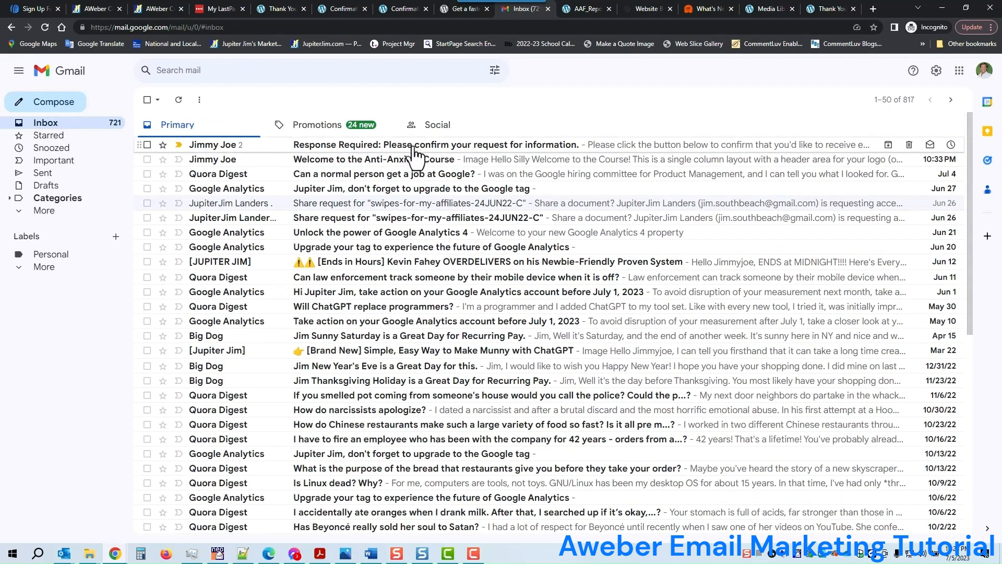
pyautogui.click(413, 153)
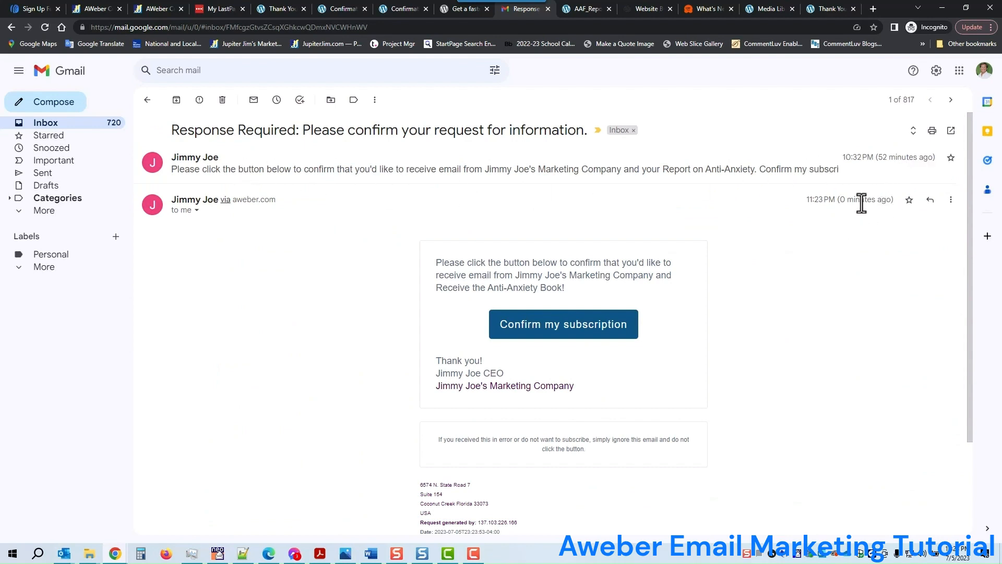
pyautogui.scroll(-1, 845, 163)
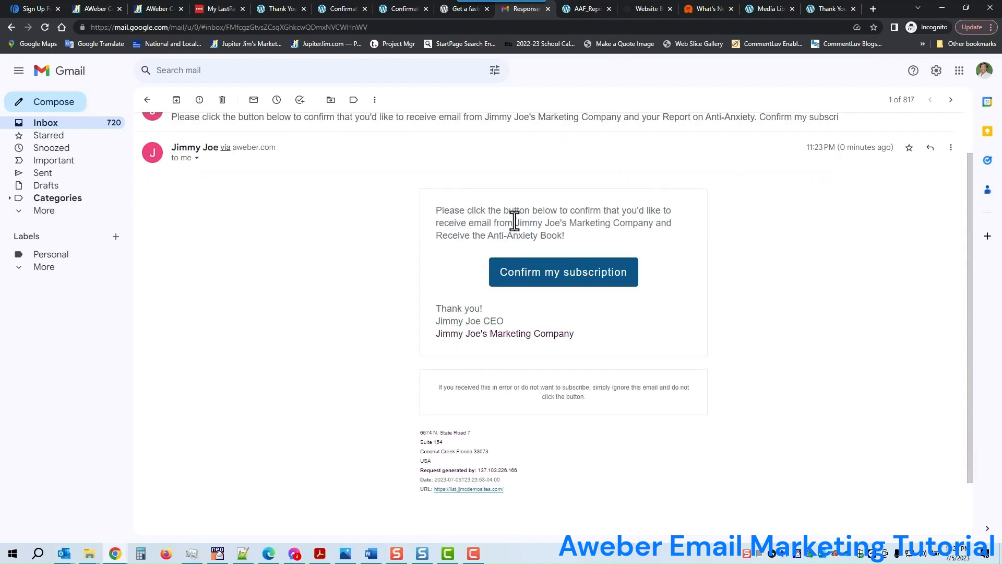
pyautogui.moveTo(521, 223); pyautogui.dragTo(603, 233)
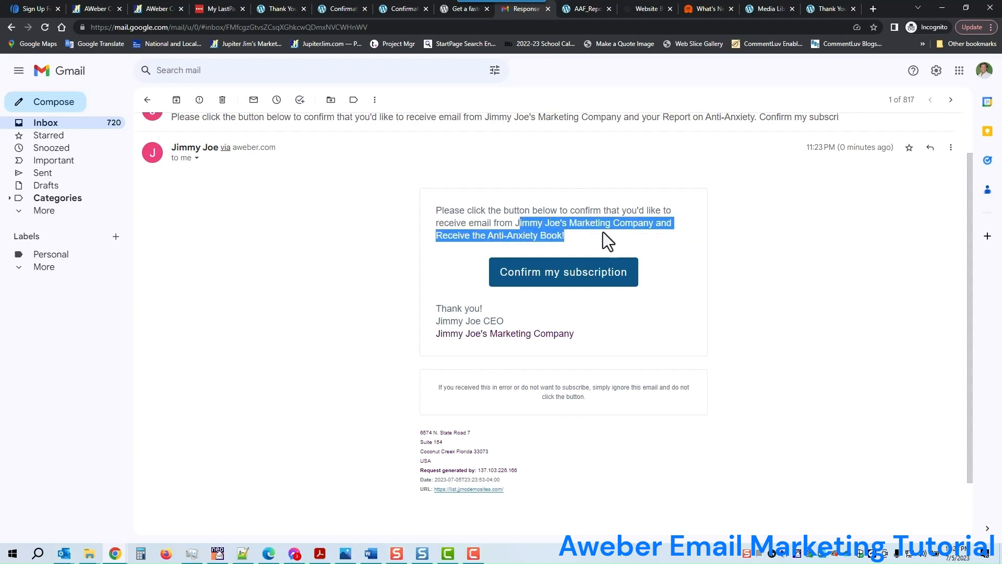
pyautogui.click(553, 286)
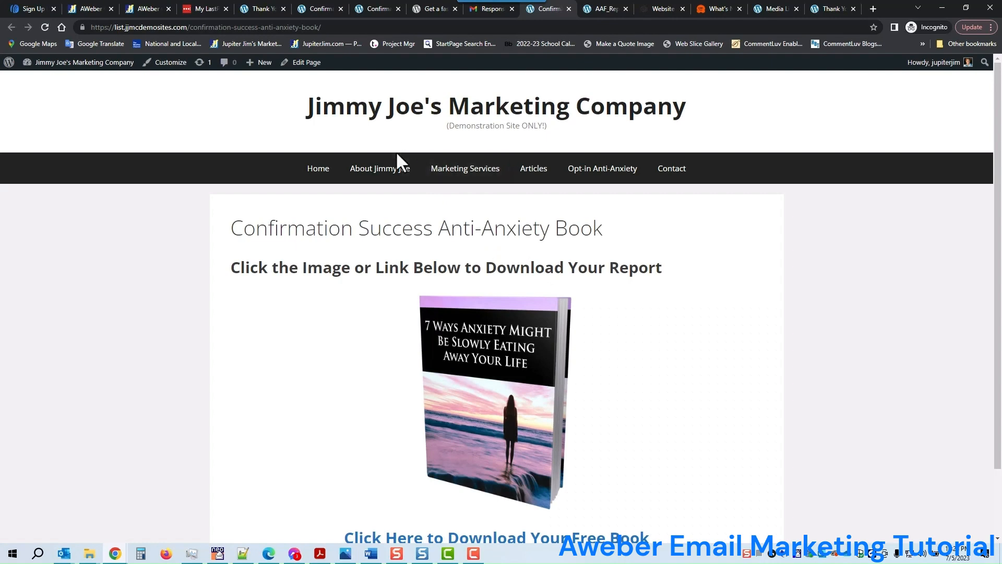
pyautogui.moveTo(187, 27); pyautogui.dragTo(321, 30)
pyautogui.scroll(-2, 716, 250)
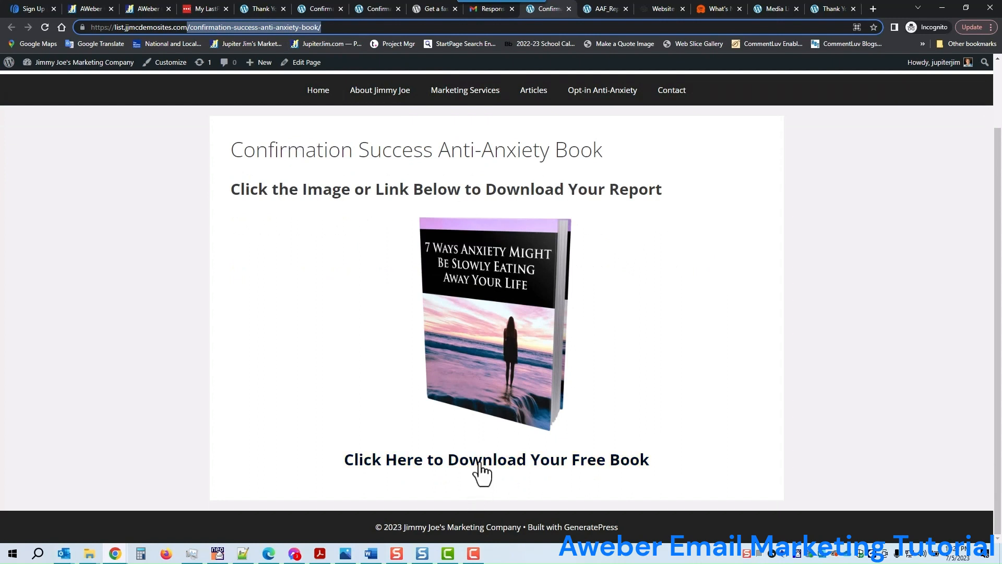
# Open AAF_Report.pdf from the book cover and step through pages 2, 3 and 4
pyautogui.click(492, 332)
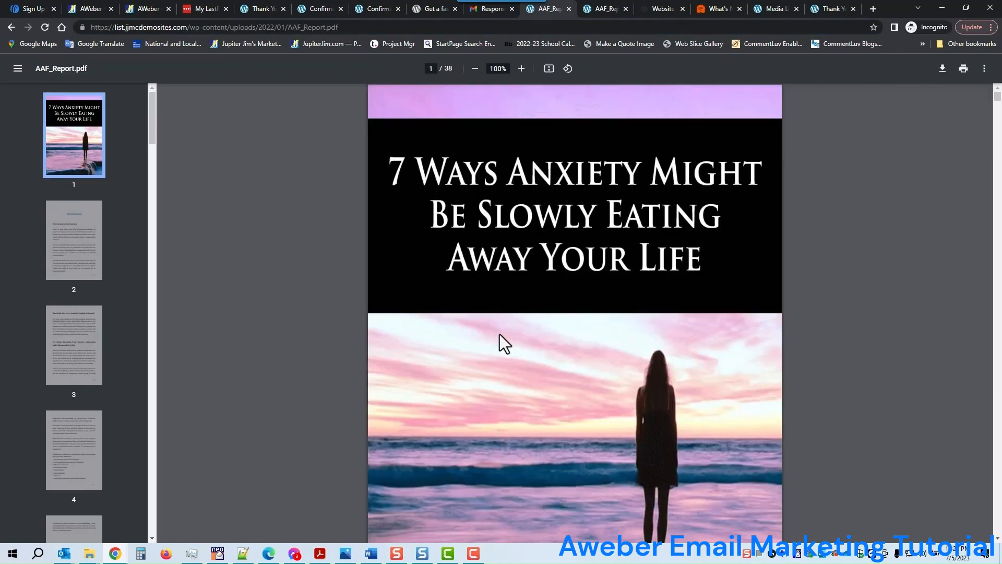
pyautogui.click(74, 271)
pyautogui.click(76, 329)
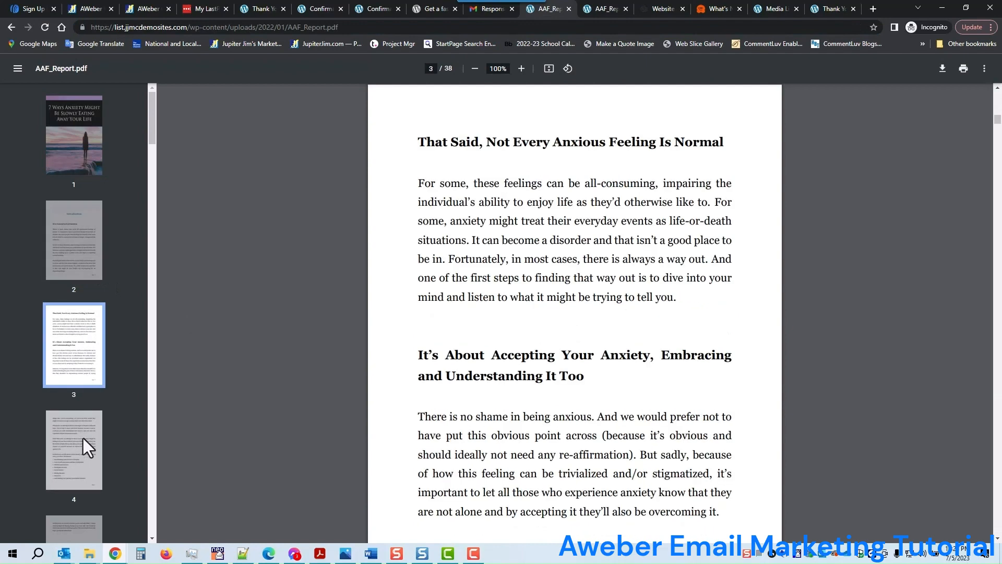
pyautogui.click(83, 437)
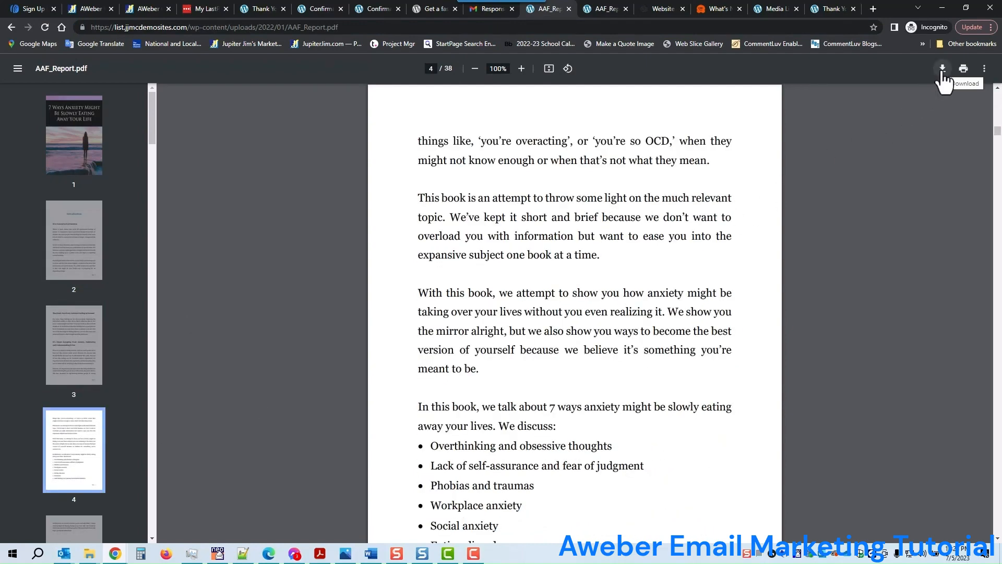